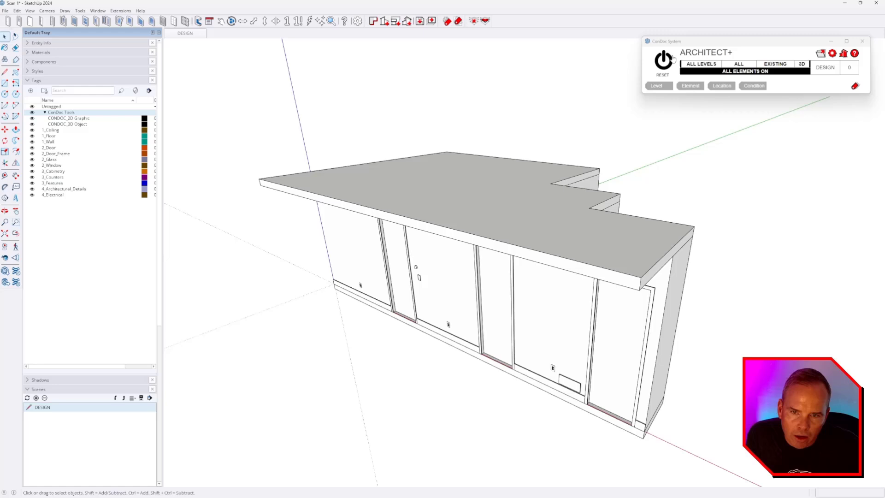
Collapse the ConDoc Tools tag folder and examine the scanned model from outside.
left_click_drag(692, 41, 690, 49)
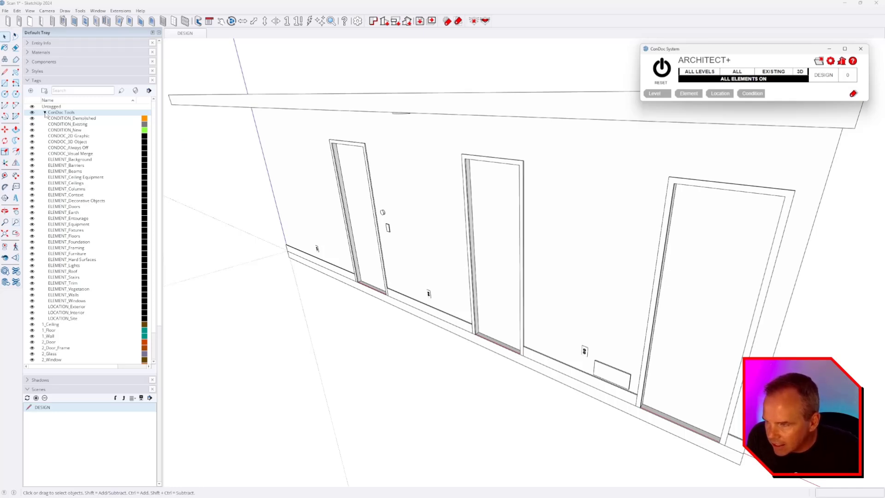
left_click(45, 112)
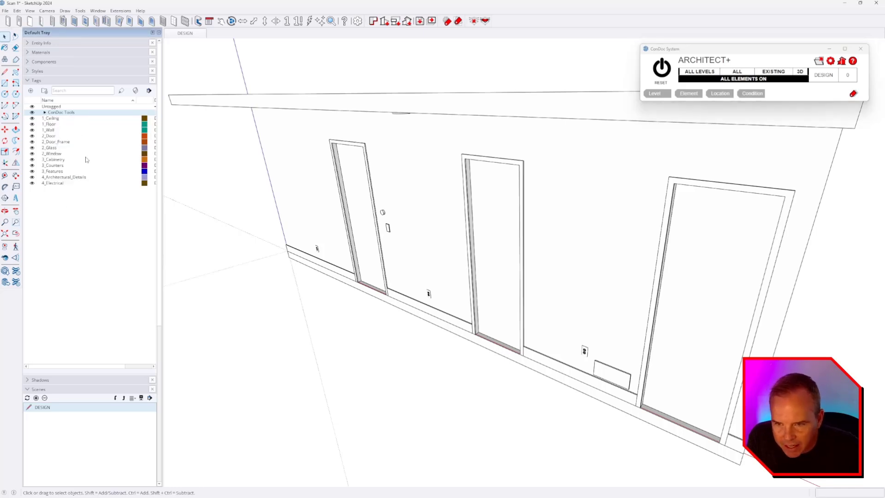
middle_click_drag(495, 252, 425, 261)
scroll(376, 229, "down", 3)
middle_click_drag(378, 228, 372, 230)
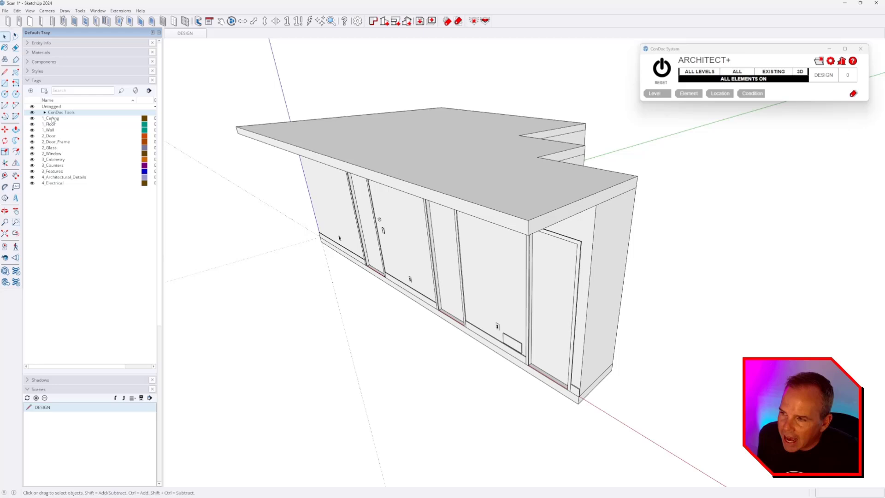
mouse_move(417, 259)
middle_mouse_down()
mouse_move(408, 255)
mouse_move(424, 250)
middle_mouse_up()
middle_click_drag(287, 225, 298, 222)
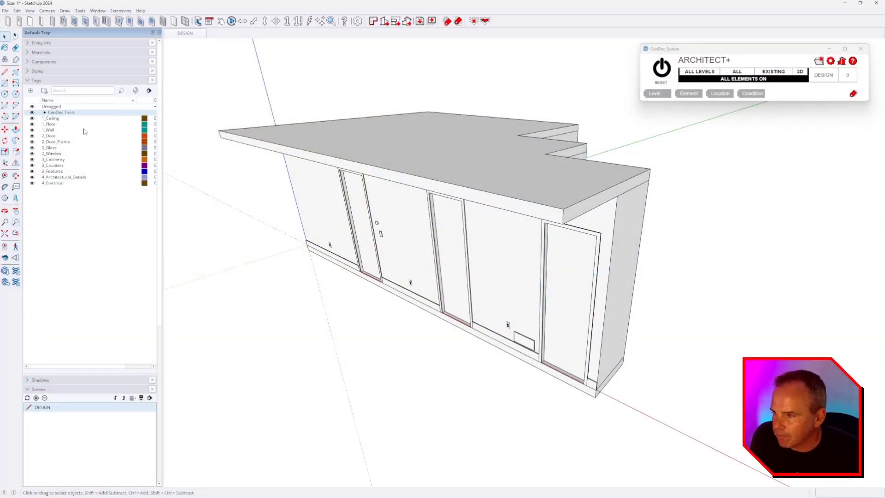
Check the 1_Ceiling and 1_Floor tags by toggling each one's visibility off and back on.
left_click(32, 119)
left_click(33, 119)
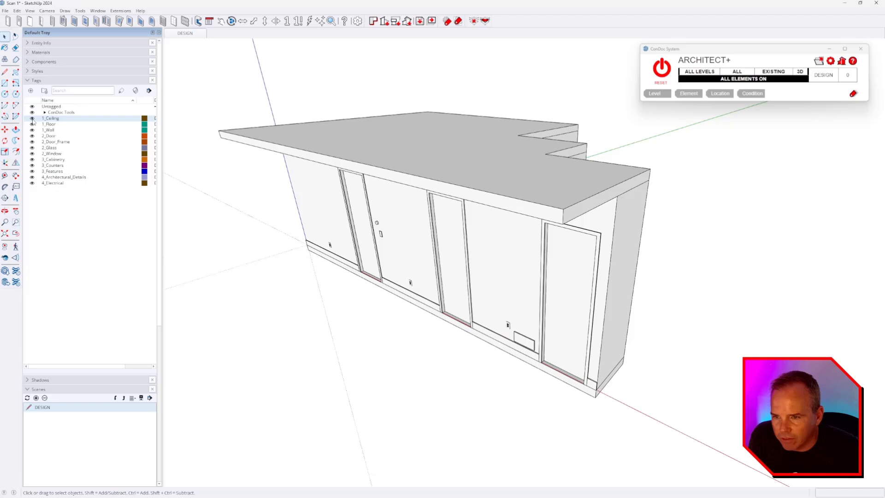
left_click(32, 124)
left_click(33, 125)
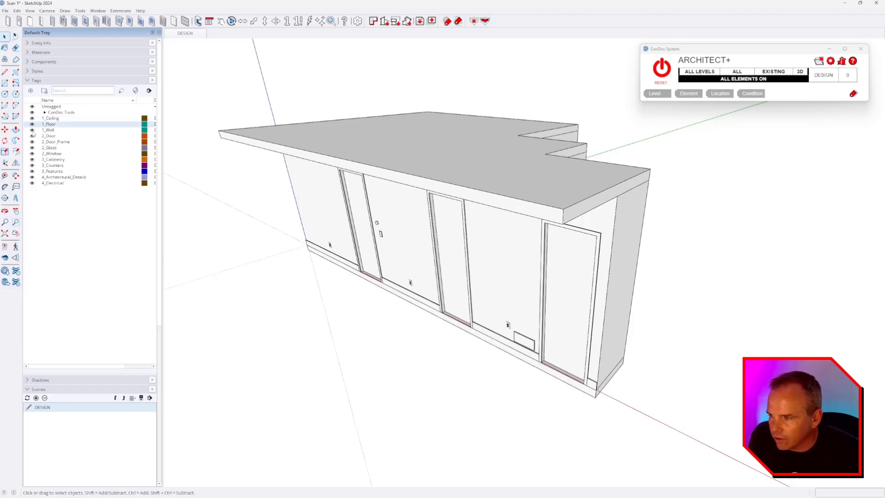
Hide the 1_Wall, 2_Door, 2_Door_Frame, 2_Glass, 3_Cabinetry, 3_Features and 4_Electrical tags, and restore everything with the ConDoc reset.
left_click(32, 130)
left_click(32, 136)
left_click(33, 142)
left_click(32, 148)
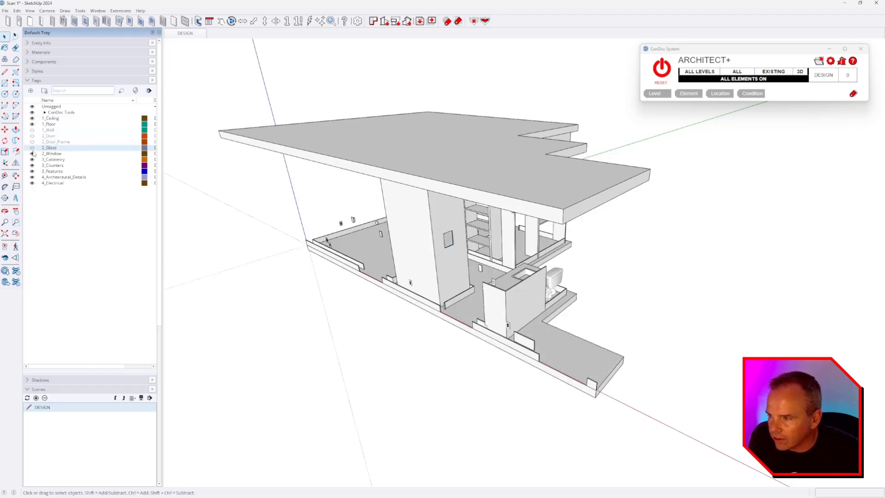
left_click(32, 159)
left_click(32, 172)
left_click(33, 183)
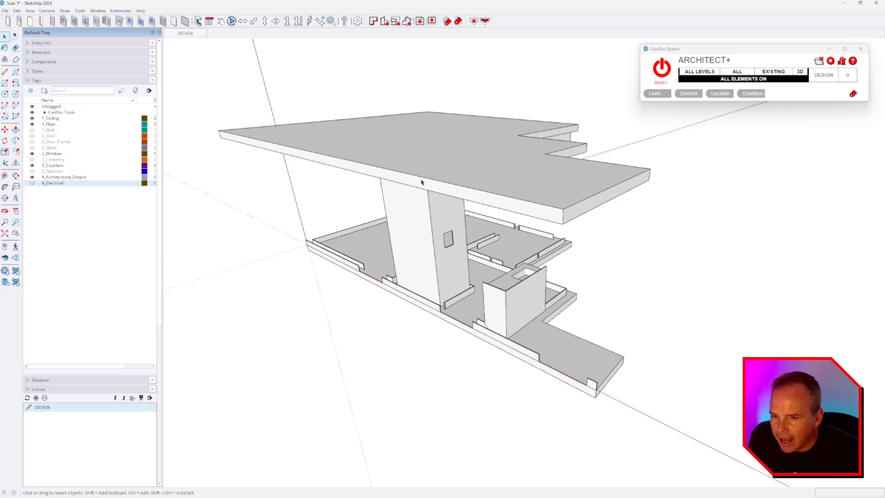
left_click(661, 68)
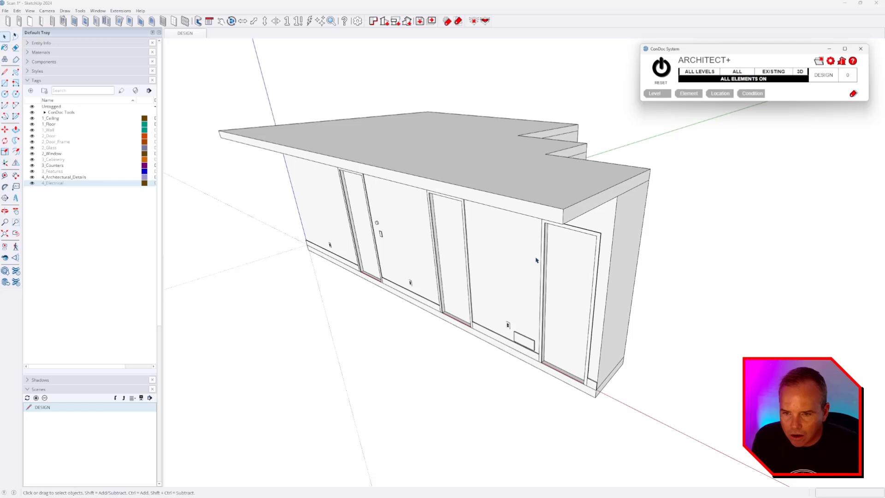
Check the ceiling slab's tag in its entity info and open the ConDoc Tags window.
middle_click_drag(526, 208, 524, 205)
left_click(523, 206)
left_click(85, 43)
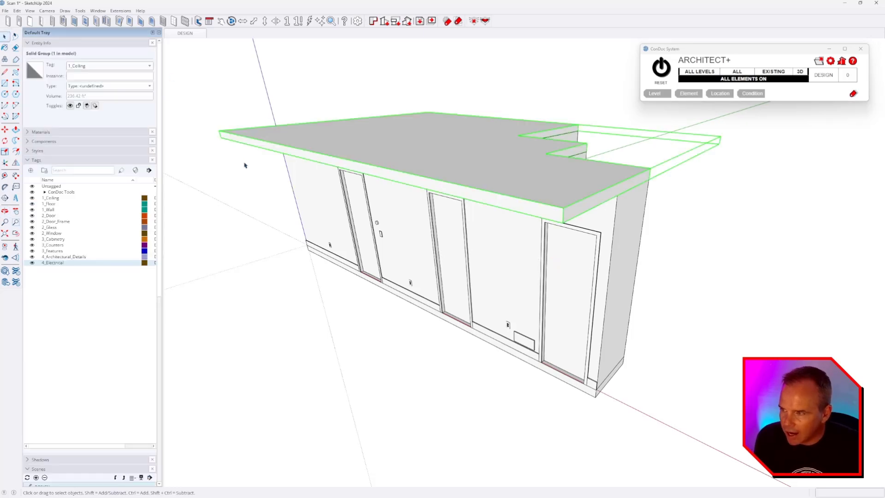
left_click(853, 94)
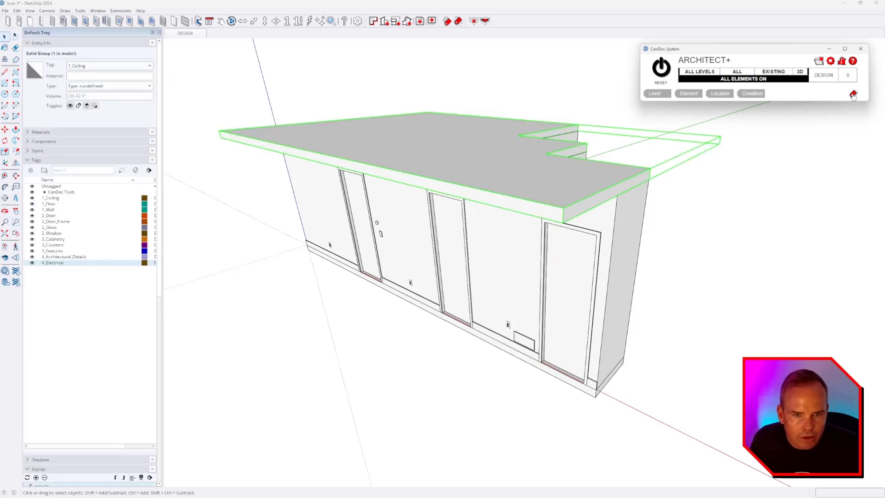
left_click(455, 99)
scroll(410, 245, "down", 2)
middle_click_drag(406, 244, 598, 262)
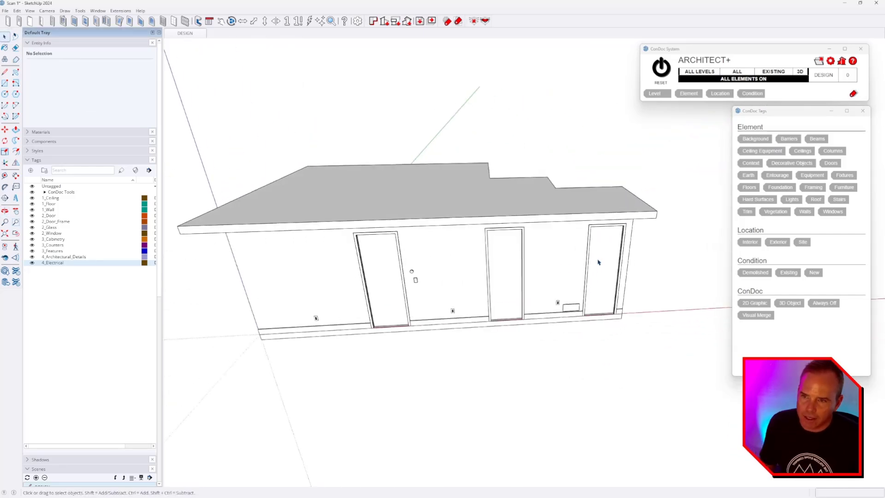
Assign the Interior location and Existing condition tags to every group in the model.
left_click(448, 211)
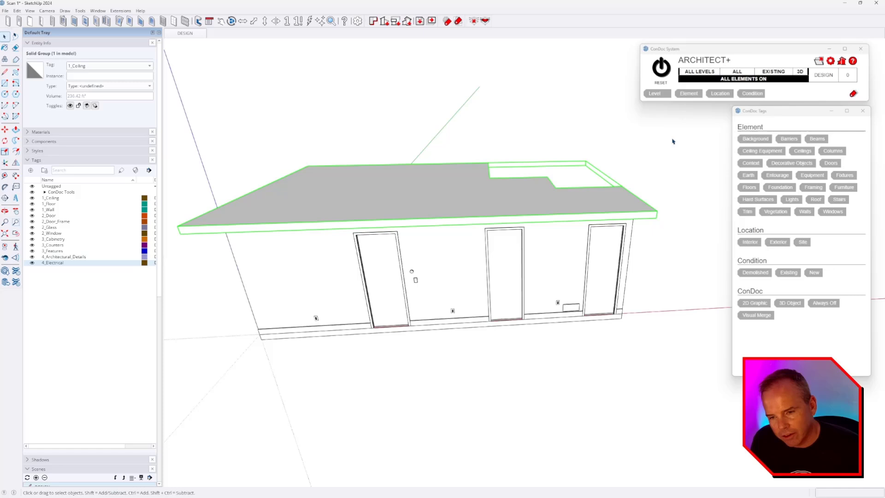
key("ctrl+a")
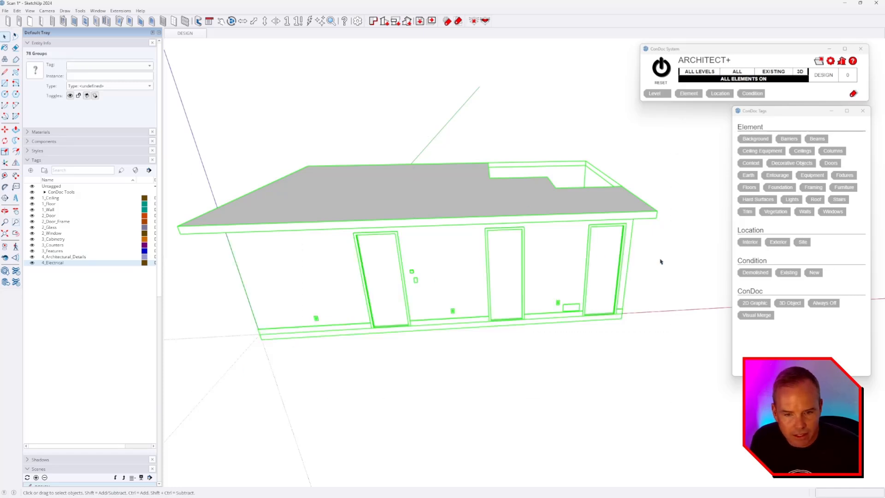
left_click(750, 242)
left_click(788, 272)
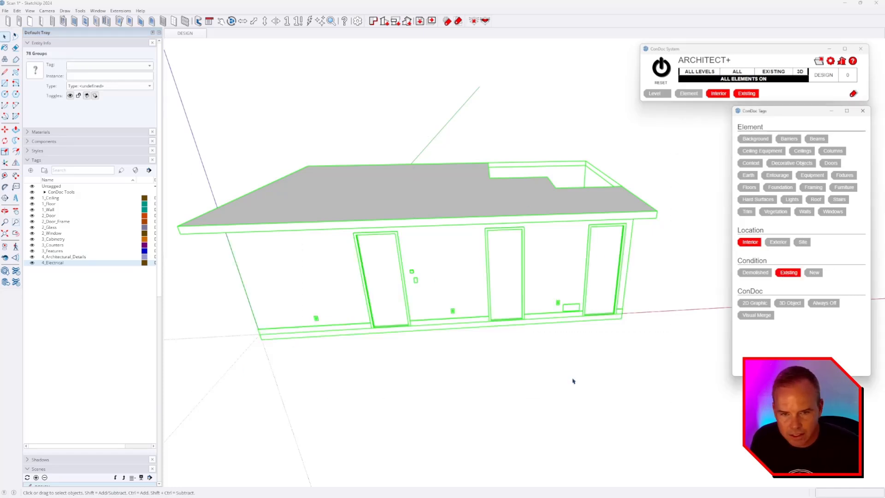
left_click(211, 133)
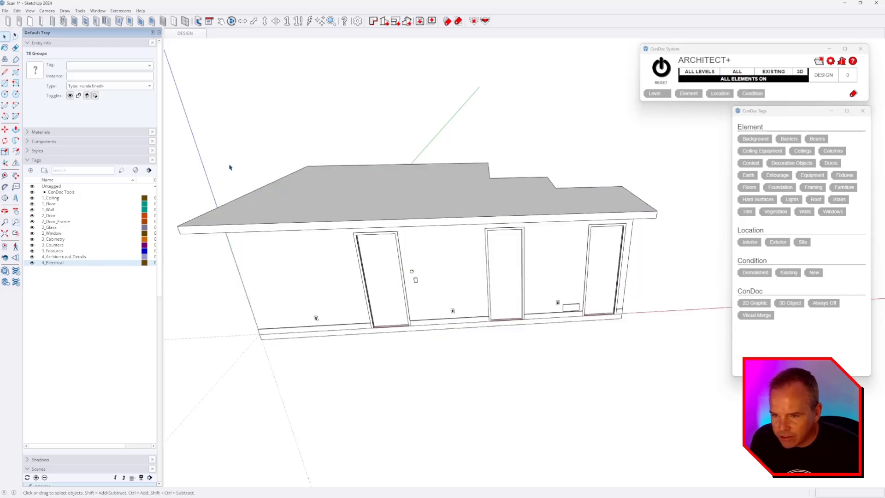
Expand the ConDoc Tools tag folder and test LOCATION_Interior and CONDITION_Existing by hiding and showing each.
left_click(45, 193)
left_click(32, 392)
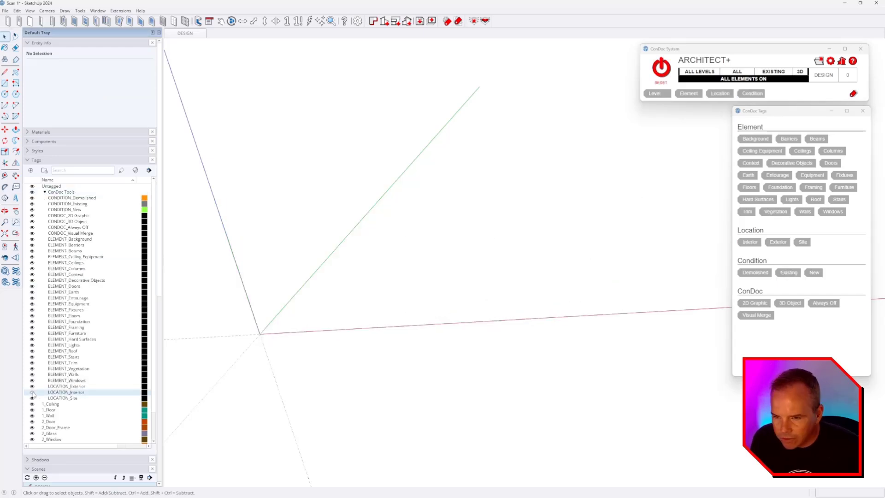
left_click(32, 392)
left_click(32, 204)
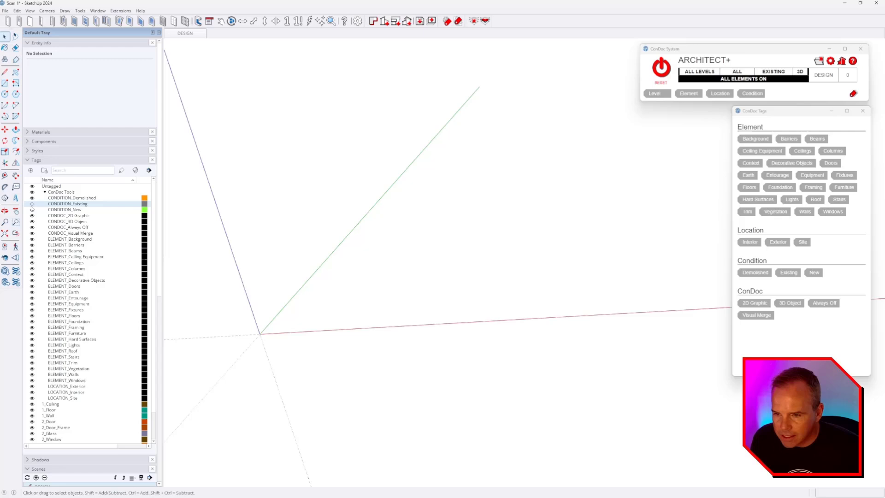
left_click(32, 203)
Select the whole model to verify its assigned ConDoc tags and clear the selection.
middle_click_drag(525, 277, 576, 276)
scroll(577, 277, "down", 2)
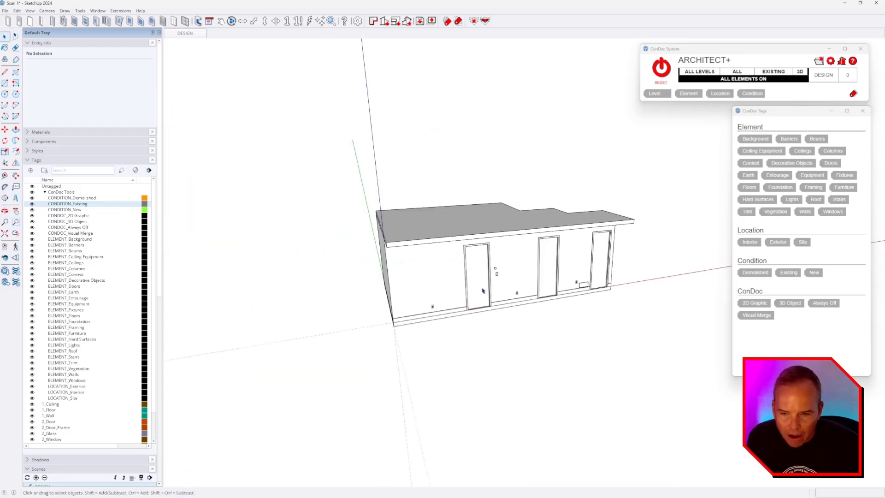
middle_click_drag(483, 288, 503, 254)
scroll(436, 276, "up", 2)
middle_click_drag(435, 279, 446, 287)
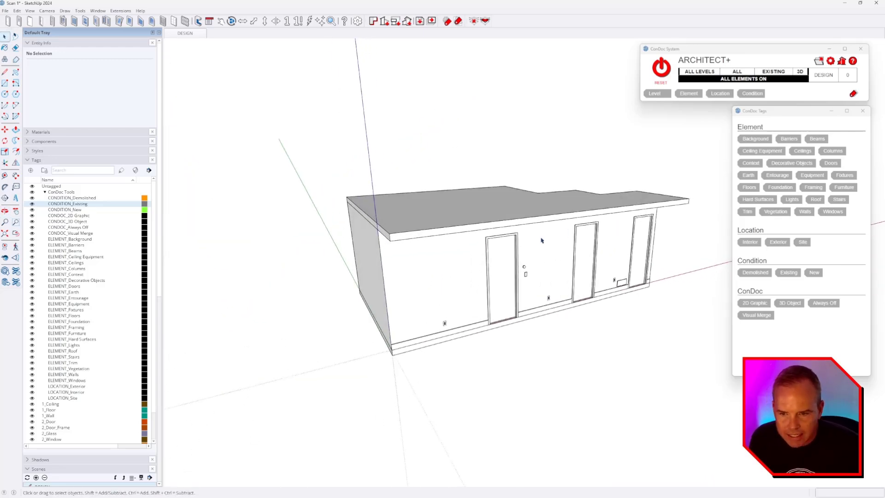
key("ctrl+a")
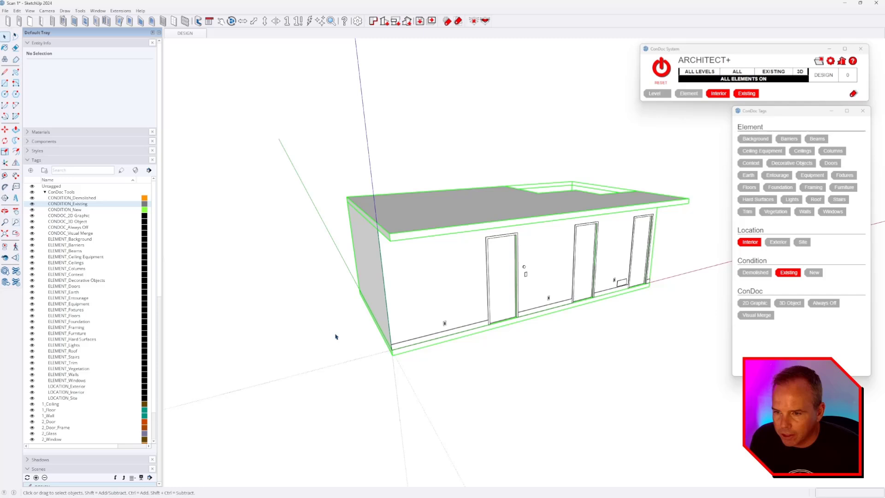
left_click(102, 65)
left_click(529, 118)
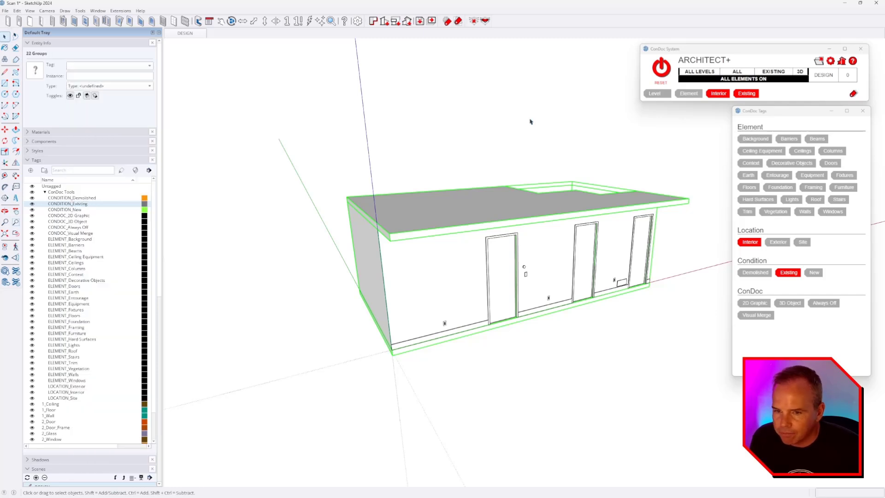
left_click(529, 118)
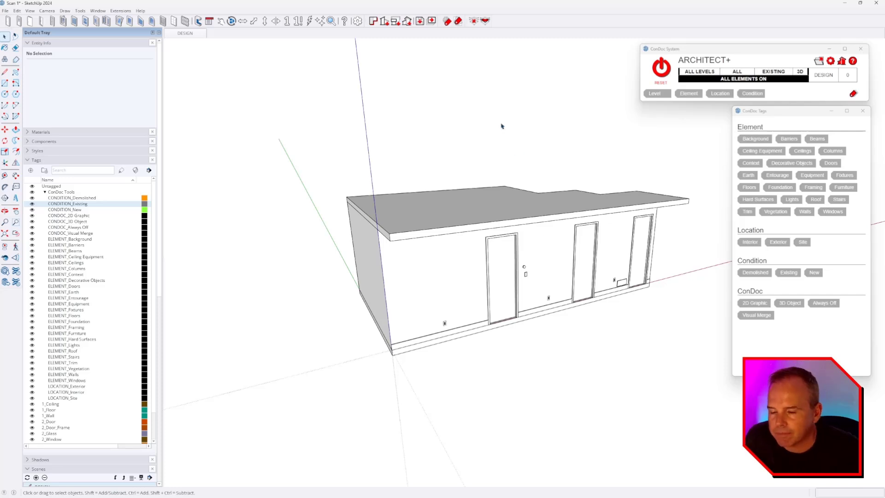
Switch all element tags off and assign the Ceilings element tag to the large ceiling slab.
scroll(508, 171, "down", 2)
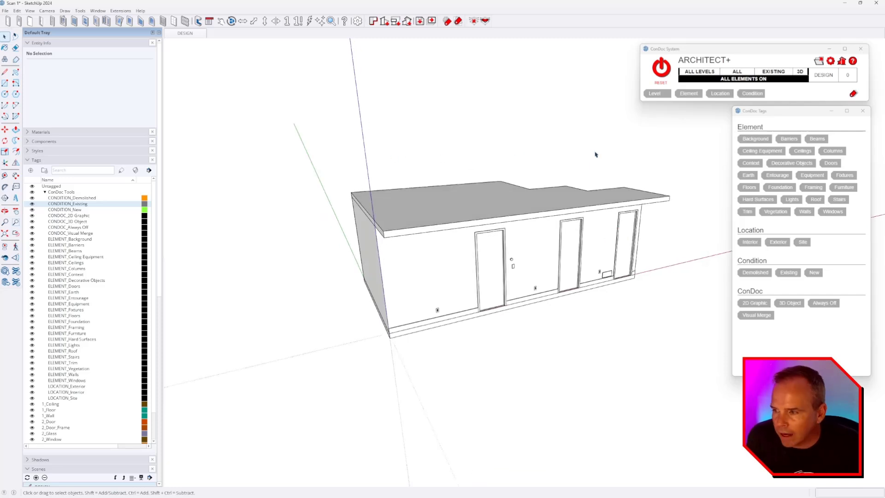
left_click(759, 79)
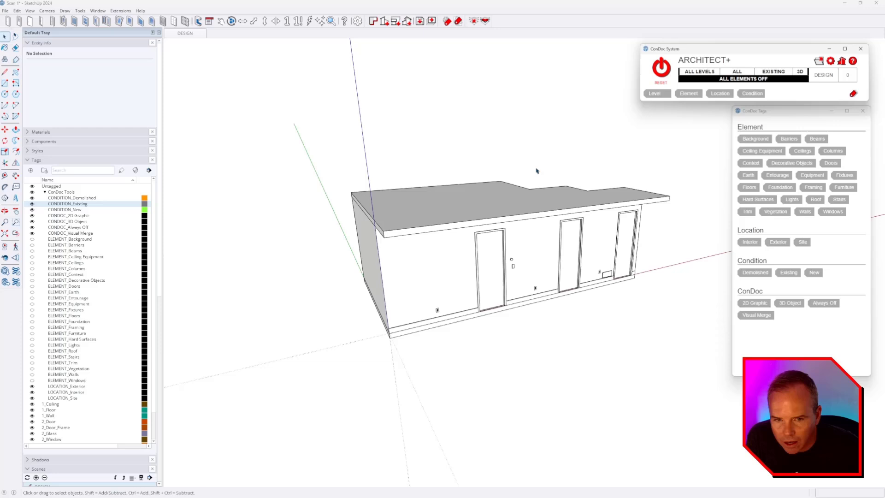
left_click(518, 203)
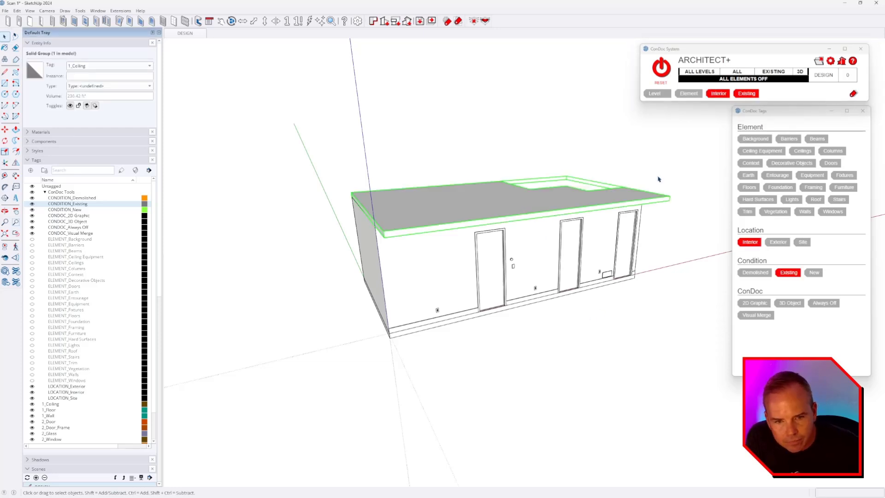
left_click(804, 151)
left_click(705, 156)
Assign the Ceilings element tag to the two remaining ceiling panels above the rooms.
middle_click_drag(606, 332, 585, 369)
left_click(455, 208)
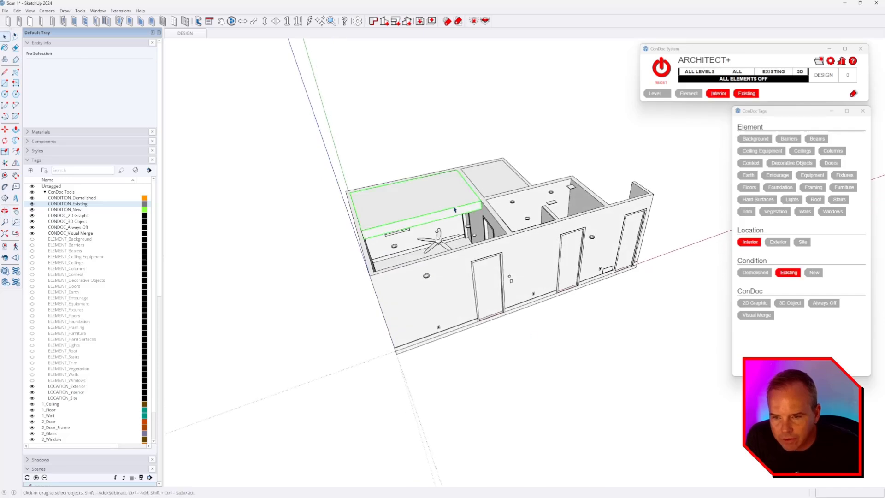
left_click(499, 183, "shift")
left_click(803, 151)
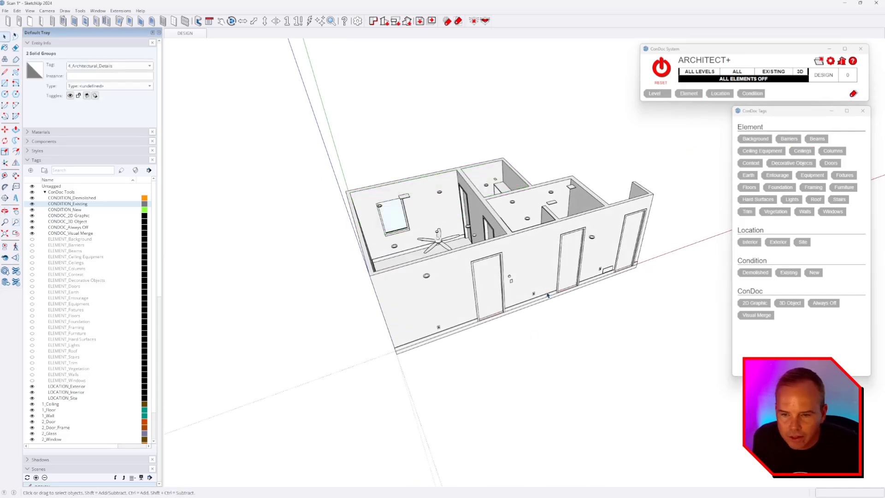
Assign the Walls element tag to the building's wall group.
middle_click_drag(548, 295, 468, 258)
left_click(468, 259)
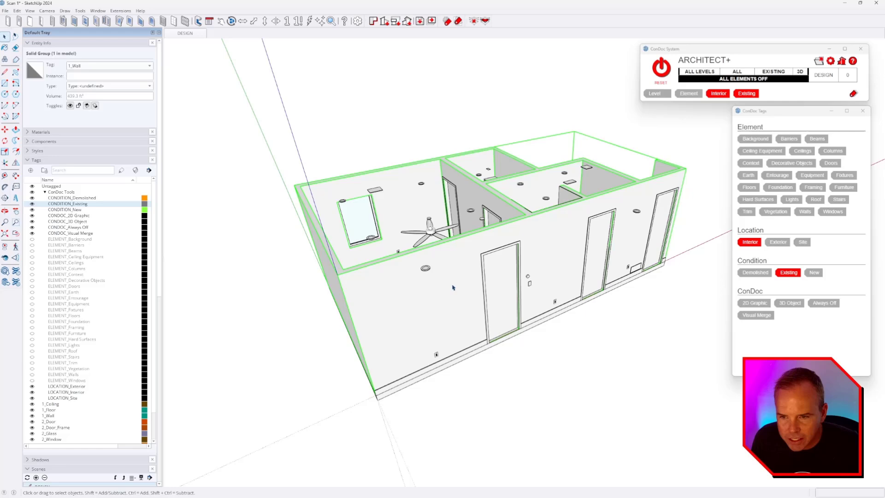
left_click(805, 211)
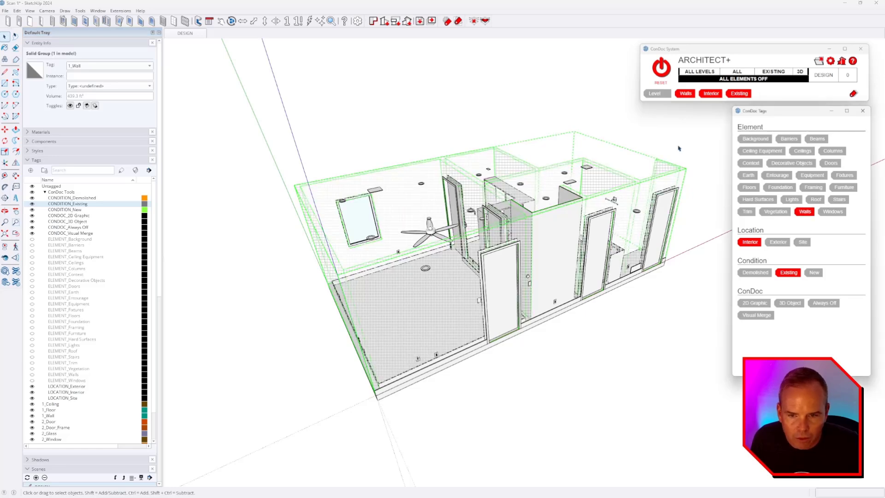
Assign the Floors element tag to the floor group beneath the rooms.
middle_click_drag(618, 258, 544, 221)
middle_click_drag(466, 243, 495, 258)
left_click(457, 291)
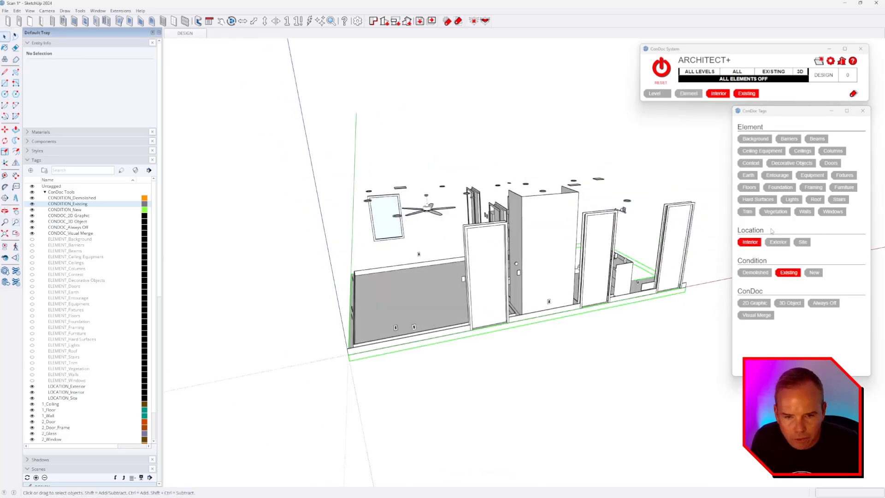
left_click(750, 188)
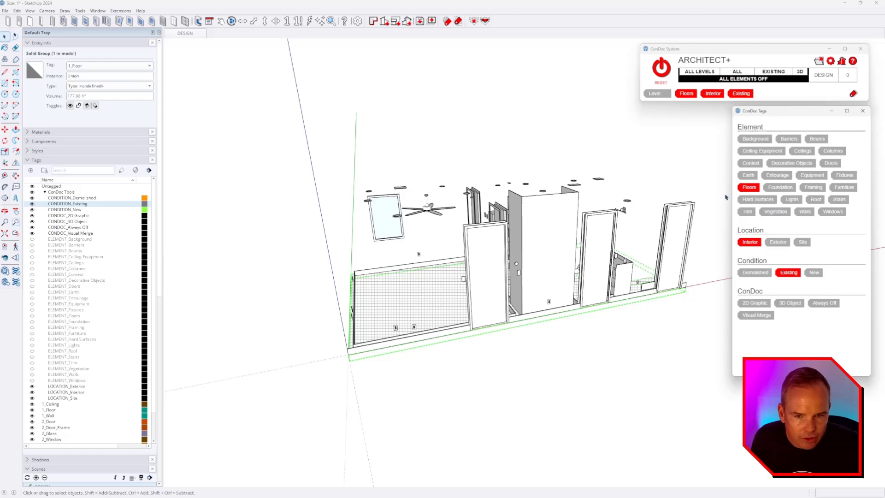
Assign the Fixtures element tag to the toilet, the vanity with its countertop and the closet shelving.
middle_click_drag(446, 347, 503, 350)
scroll(505, 379, "up", 5)
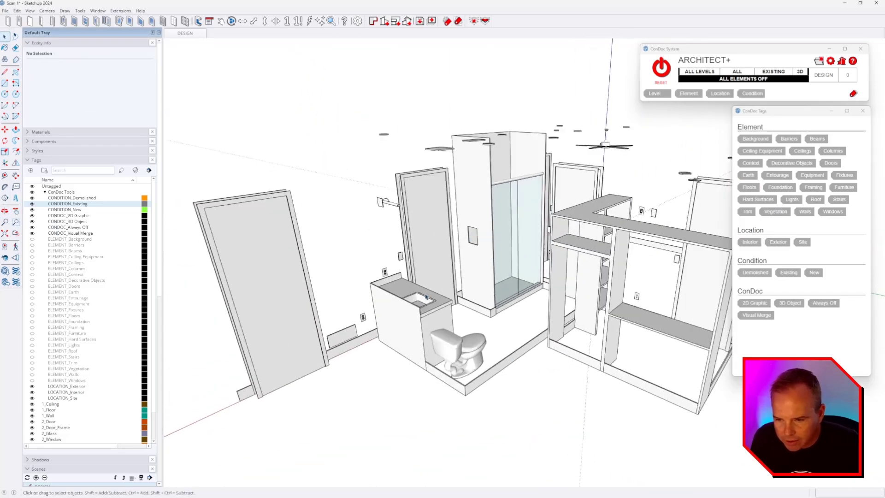
left_click(504, 376)
left_click(429, 306, "shift")
left_click(412, 289, "shift")
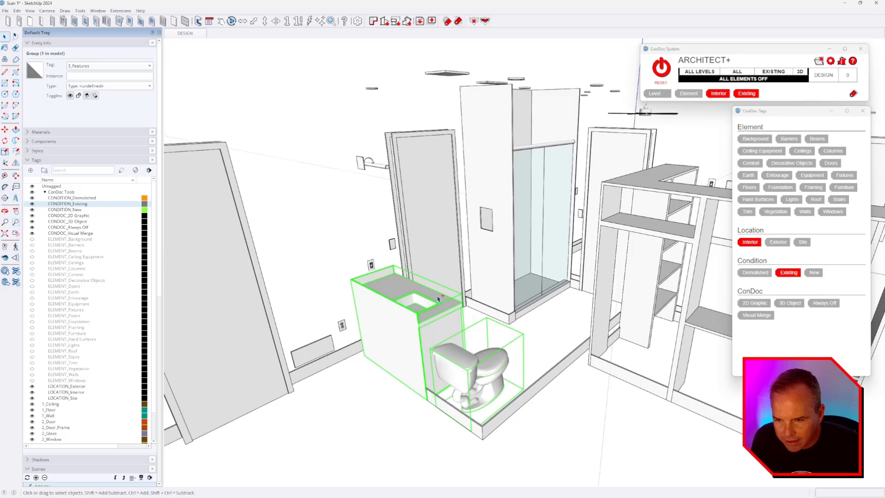
left_click(629, 232, "ctrl")
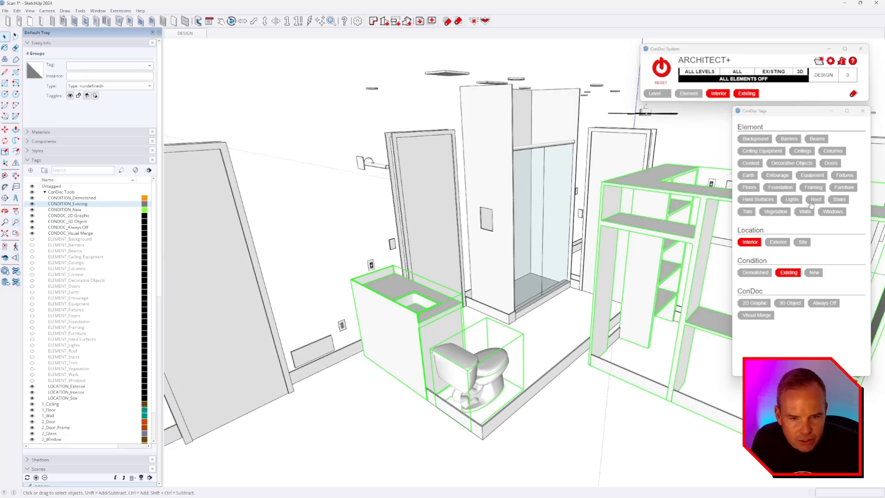
left_click(844, 176)
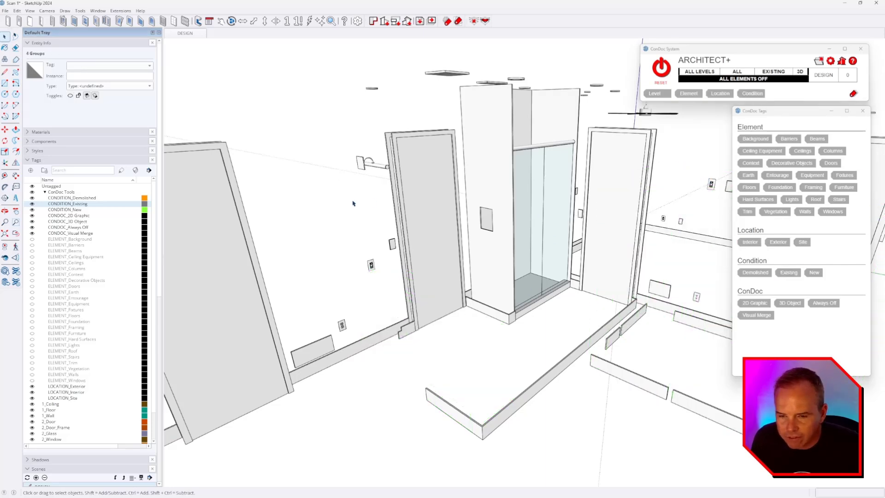
Assign the Doors element tag to all five door panels and clear the selection.
scroll(366, 202, "down", 5)
left_click(590, 202)
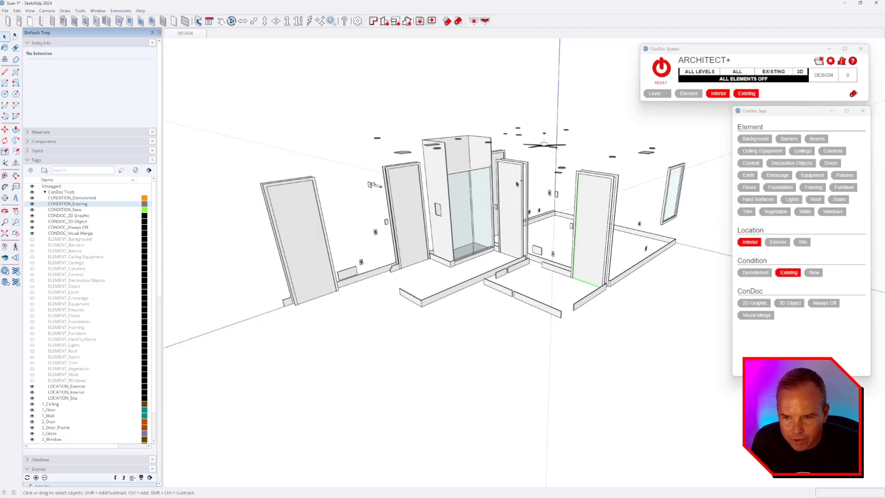
left_click(498, 191, "ctrl")
scroll(503, 141, "up", 3)
left_click(338, 220, "ctrl")
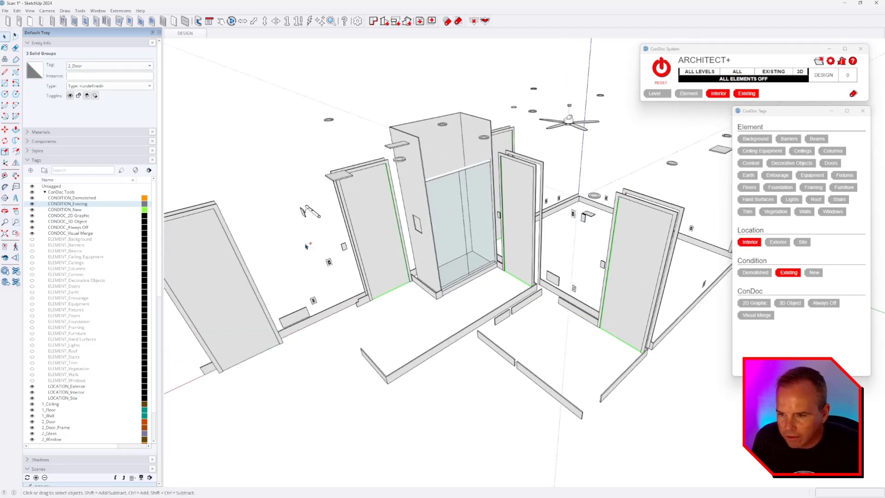
left_click(825, 163)
scroll(586, 243, "down", 3)
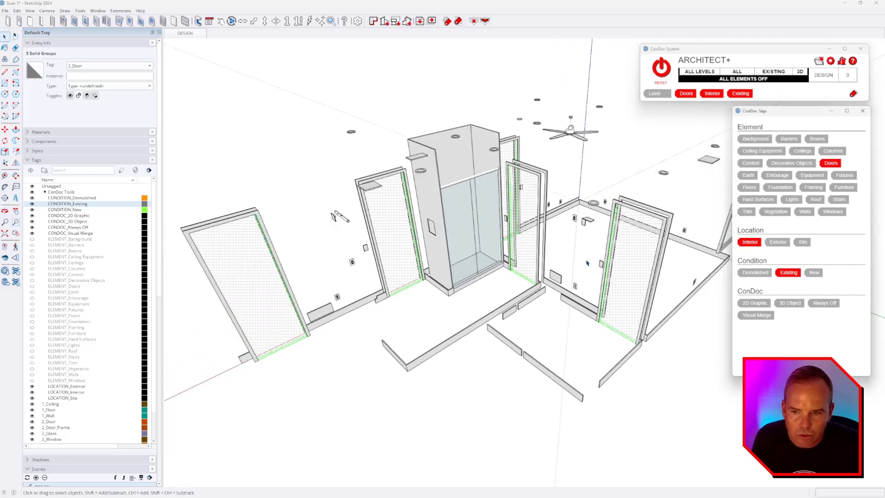
middle_click_drag(622, 243, 582, 247)
key("Escape")
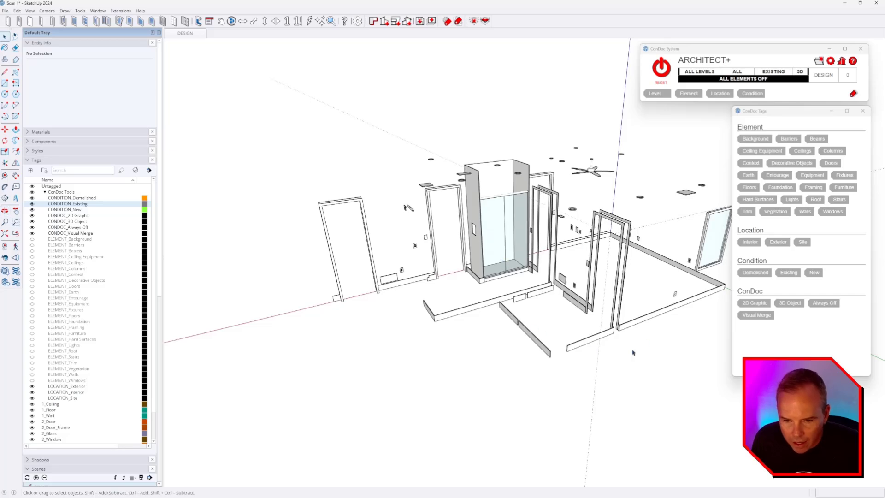
Assign the Trim element tag to the door frames and the main baseboard runs around the rooms.
scroll(633, 352, "up", 4)
left_click_drag(531, 293, 506, 297)
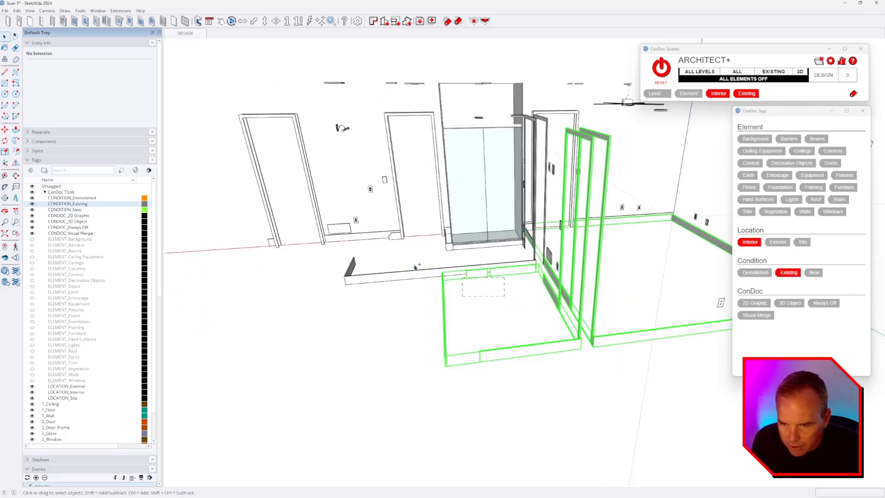
left_click(414, 270, "ctrl")
left_click(255, 160, "ctrl")
left_click_drag(407, 152, 351, 159, "ctrl")
middle_click_drag(357, 161, 507, 126)
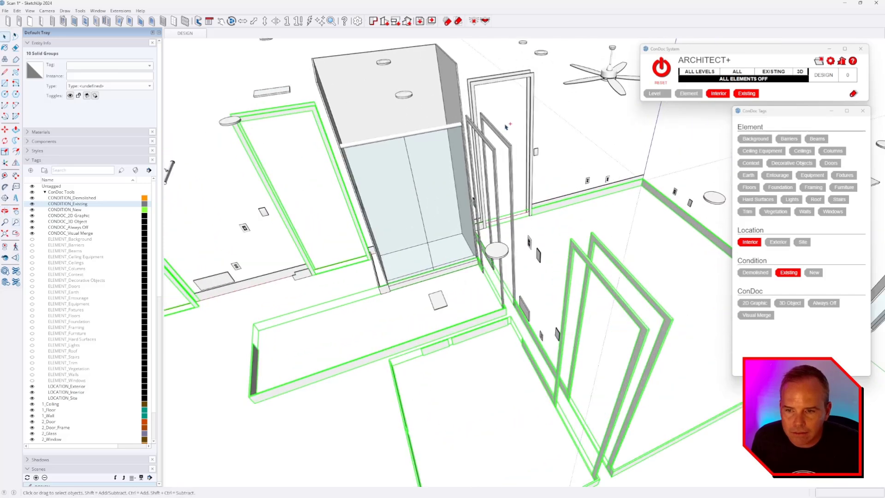
left_click_drag(506, 124, 487, 150, "ctrl")
left_click_drag(555, 98, 503, 120, "ctrl")
scroll(519, 203, "down", 1)
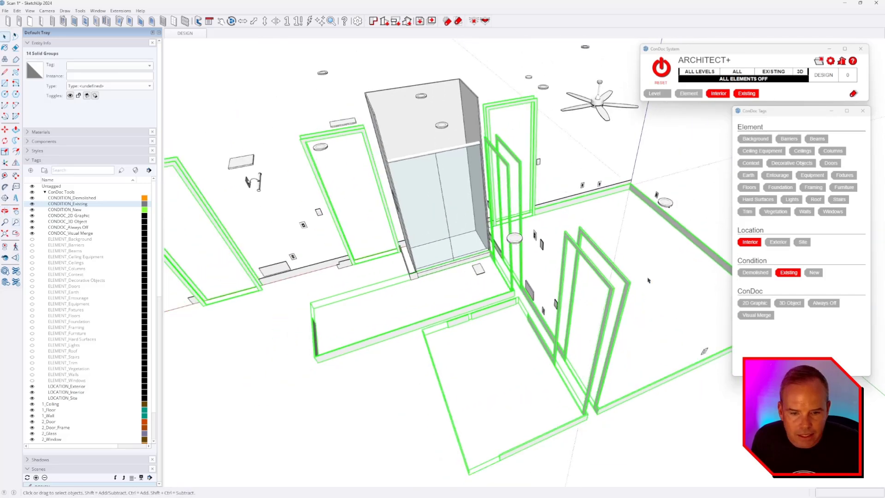
left_click(748, 211)
Assign the Fixtures element tag to the shower's glass panels, top rail and base.
middle_click_drag(579, 272, 446, 267)
scroll(446, 267, "up", 5)
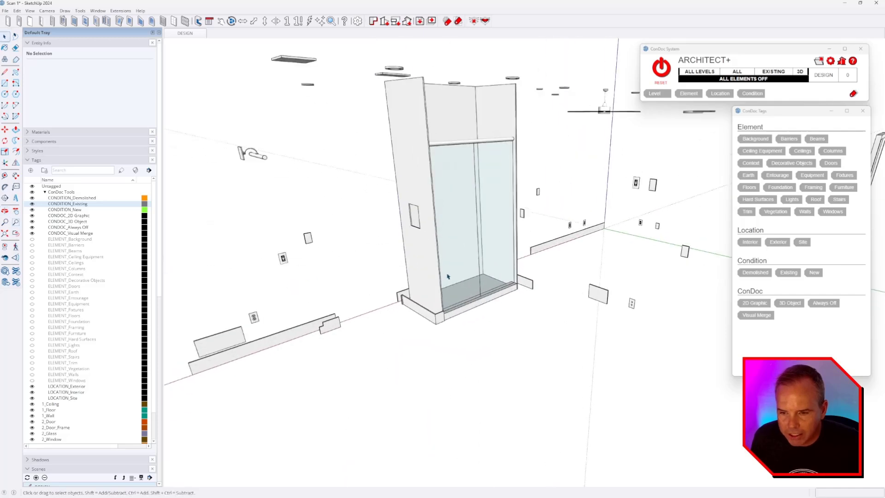
left_click(489, 78)
left_click(491, 80, "ctrl")
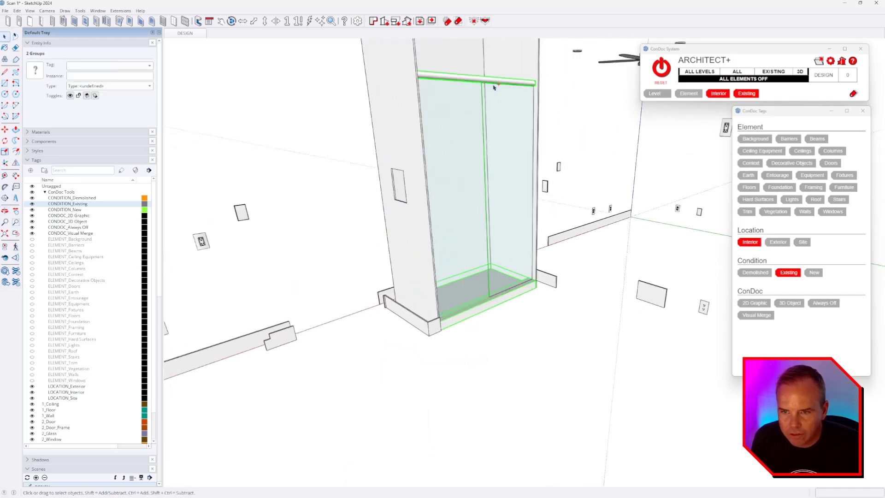
left_click(496, 88, "ctrl")
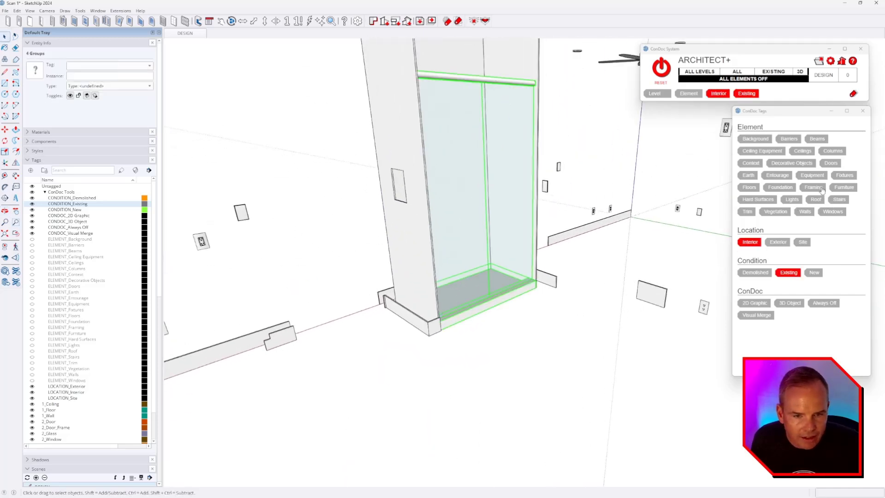
left_click(845, 175)
Assign the Trim element tag to the remaining wall panels of the shower enclosure.
middle_click_drag(544, 320, 313, 171)
left_click(483, 199)
mouse_move(421, 296)
middle_mouse_down()
mouse_move(526, 271)
mouse_move(493, 277)
middle_mouse_up()
left_click(747, 211)
left_click(447, 333)
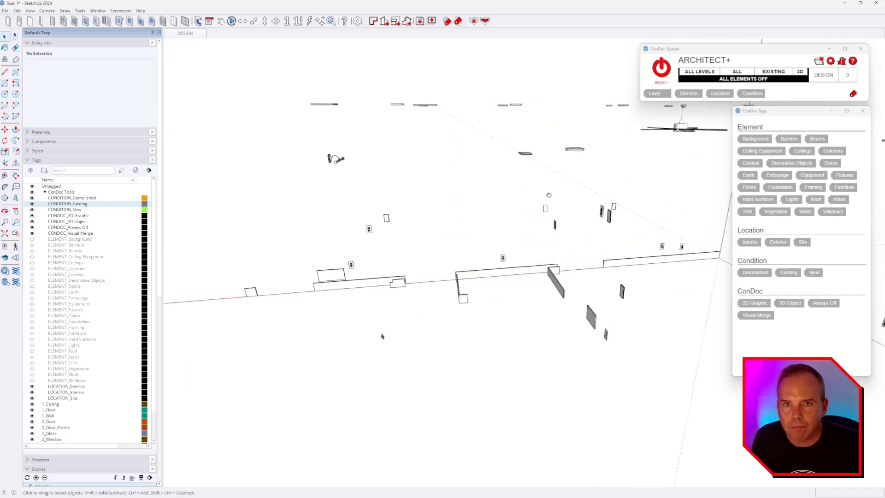
Assign the Trim element tag to all remaining short baseboard pieces along the walls.
middle_click_drag(381, 336, 538, 322)
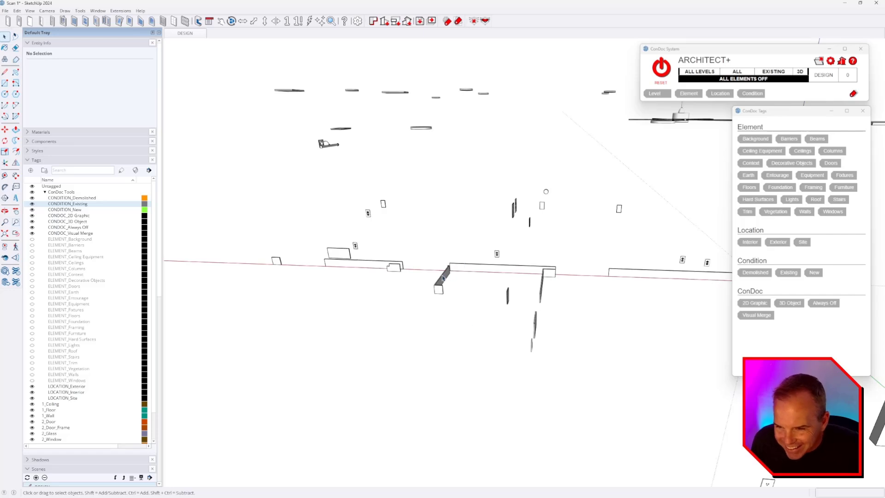
left_click_drag(453, 240, 344, 266)
scroll(344, 261, "up", 2)
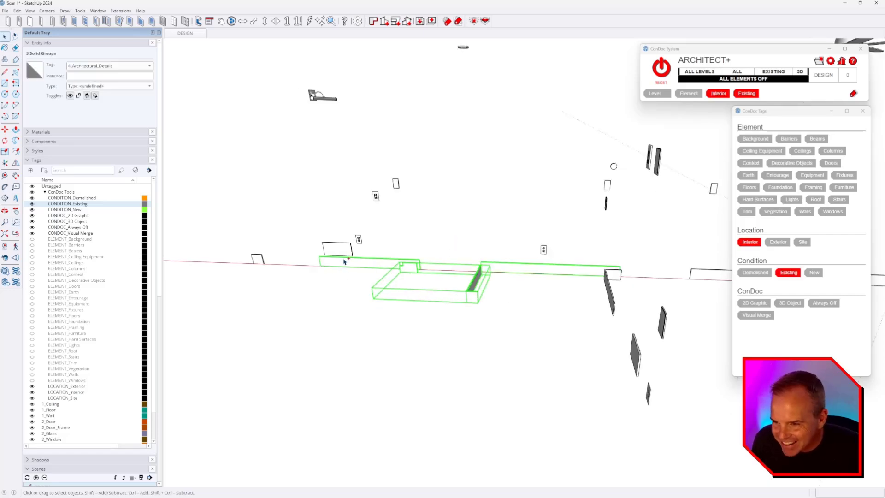
left_click(259, 262, "shift")
scroll(261, 263, "down", 2)
middle_click_drag(533, 309, 599, 258)
scroll(510, 308, "up", 2)
left_click(455, 289, "shift")
left_click(604, 244, "shift")
scroll(614, 284, "down", 3)
middle_click_drag(414, 338, 650, 319)
left_click(748, 211)
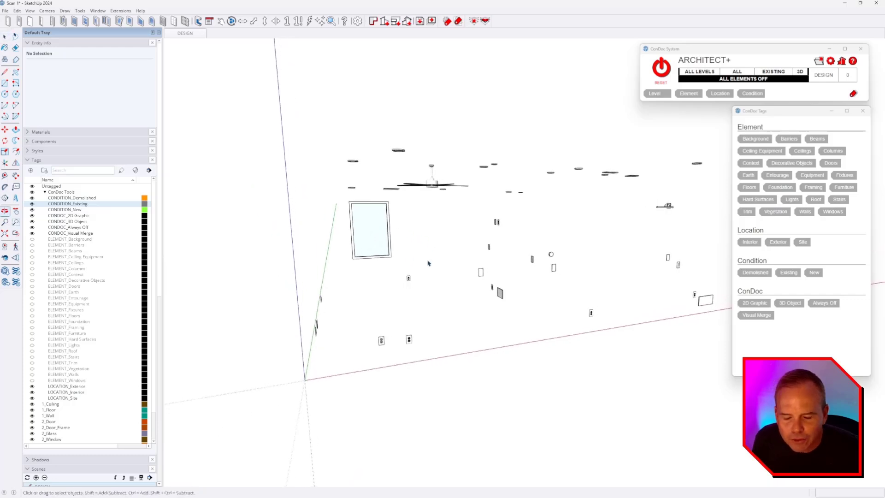
Assign the Windows element tag to the window and its frame, and the Ceiling Equipment tag to the ceiling fan.
left_click(382, 223)
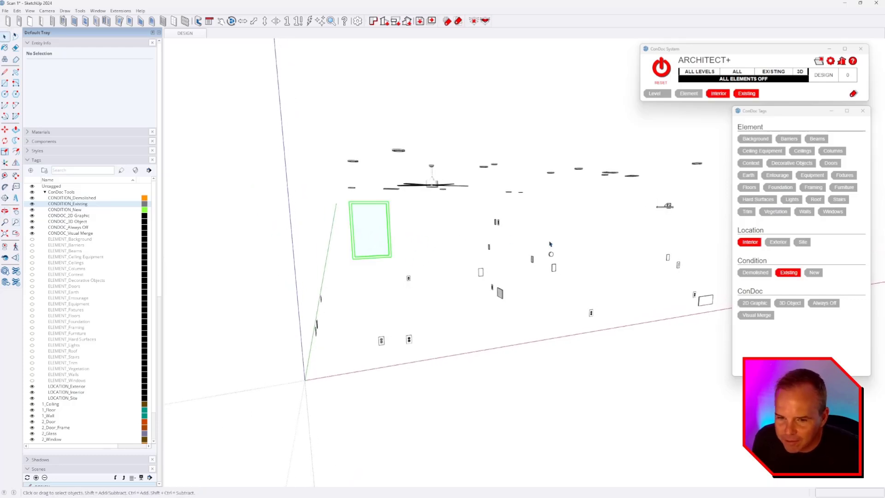
left_click(839, 217)
scroll(484, 295, "down", 2)
middle_click_drag(484, 296, 432, 265)
middle_click_drag(427, 183, 422, 231)
scroll(415, 223, "up", 2)
left_click(408, 224)
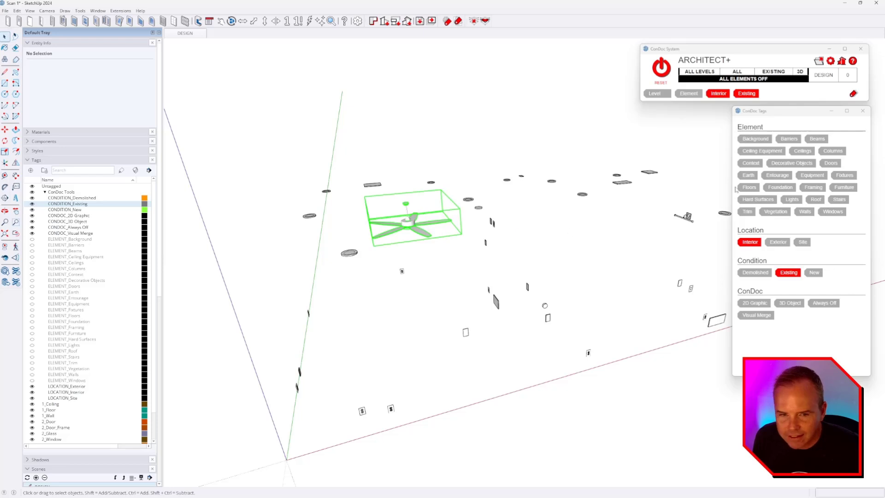
left_click(775, 153)
Assign the Ceiling Equipment element tag to the three rectangular ceiling vents.
middle_click_drag(572, 167, 584, 212)
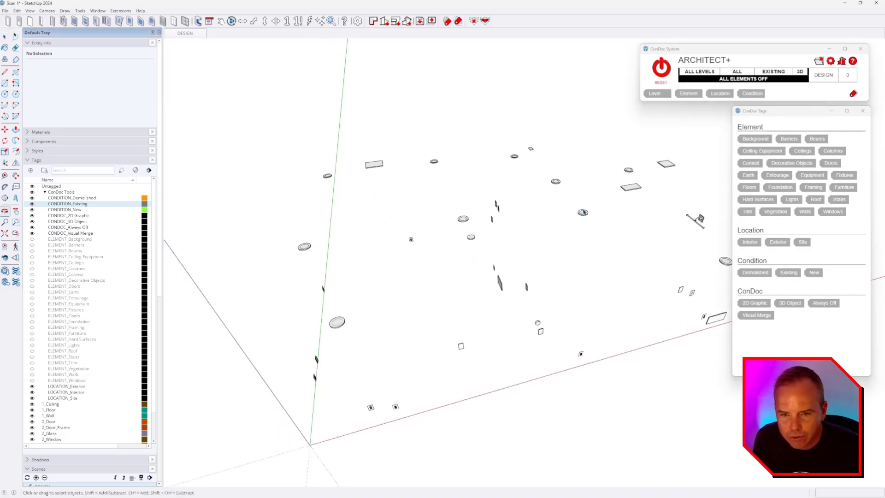
key("space")
left_click(636, 187)
left_click(383, 166, "ctrl")
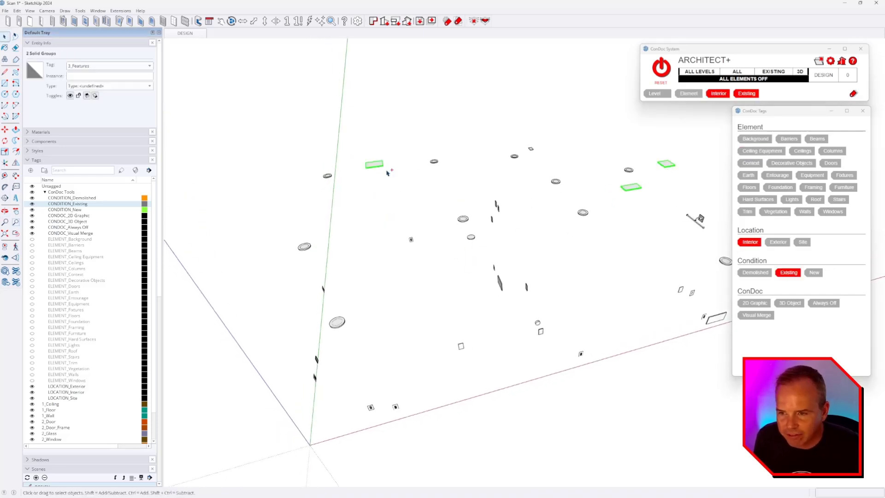
scroll(408, 173, "down", 2)
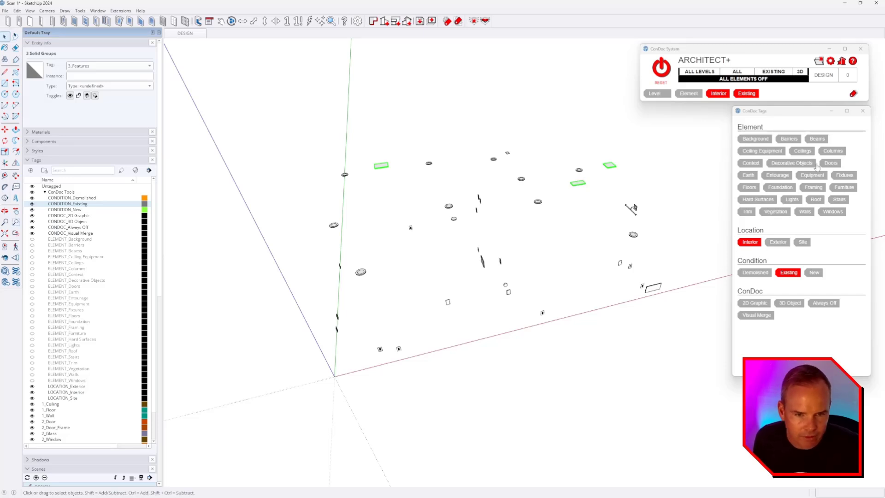
left_click(772, 154)
Assign the Lights element tag to all round ceiling lights and the wall-mounted light fixture.
middle_click_drag(573, 336, 527, 225)
left_click_drag(300, 202, 300, 196)
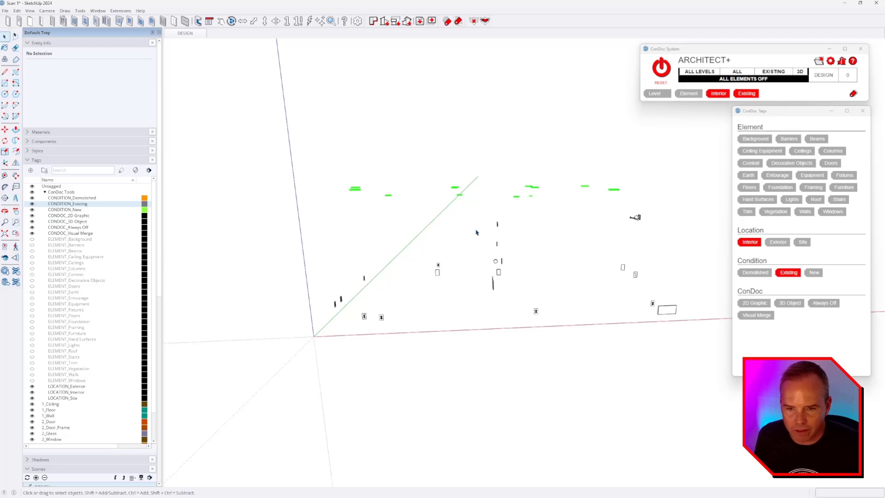
left_click_drag(665, 205, 594, 245, "ctrl")
middle_click_drag(560, 314, 677, 258)
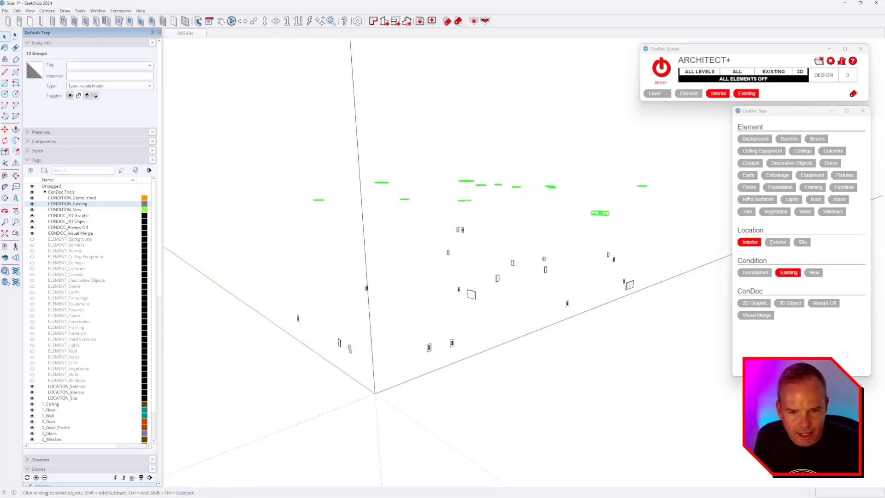
left_click(796, 203)
Select all remaining outlets, switches and wall plates and assign them the Trim element tag.
middle_click_drag(607, 374, 515, 305)
key("ctrl+a")
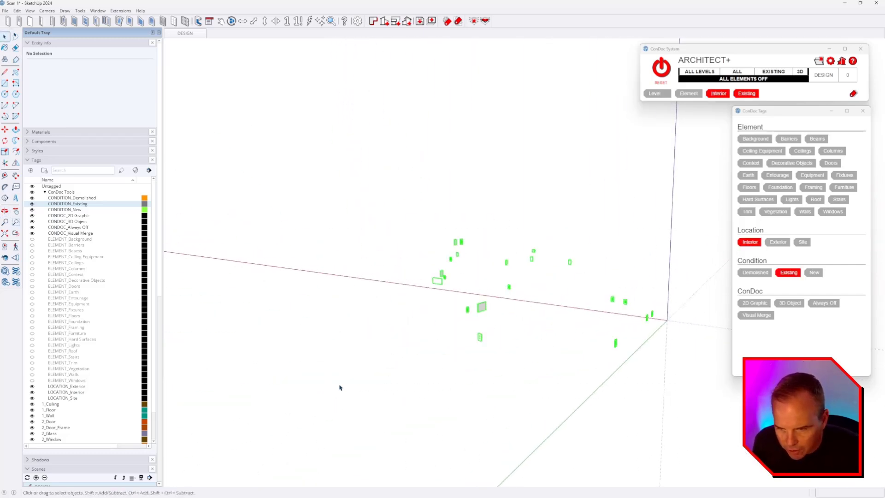
left_click(747, 213)
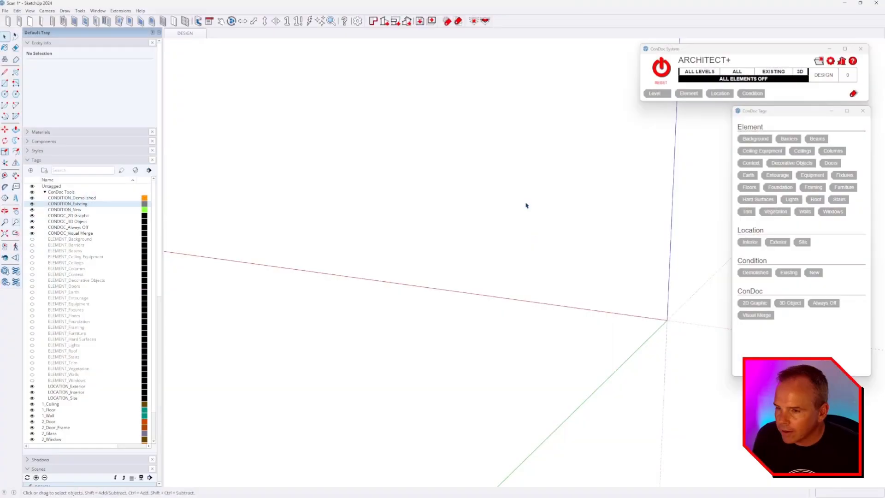
Reset the ConDoc system to turn all element tags back on and show the whole building.
middle_click_drag(491, 197, 492, 219)
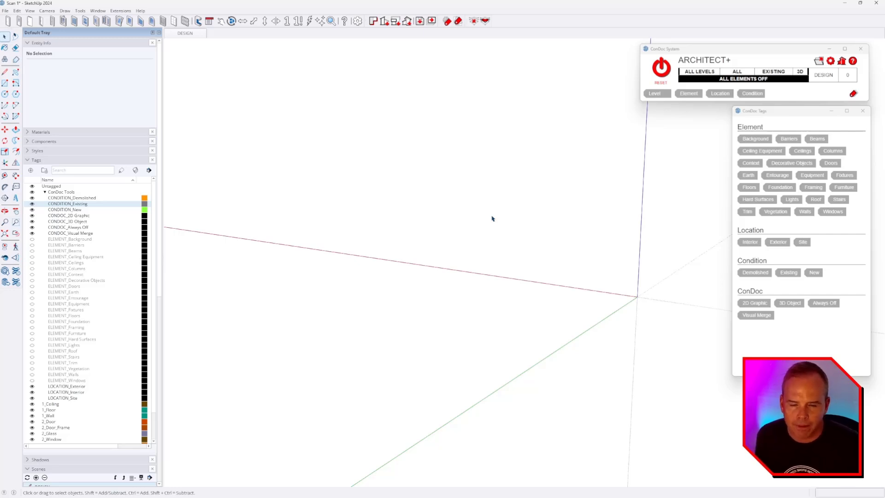
left_click(663, 69)
middle_click_drag(656, 136, 639, 108)
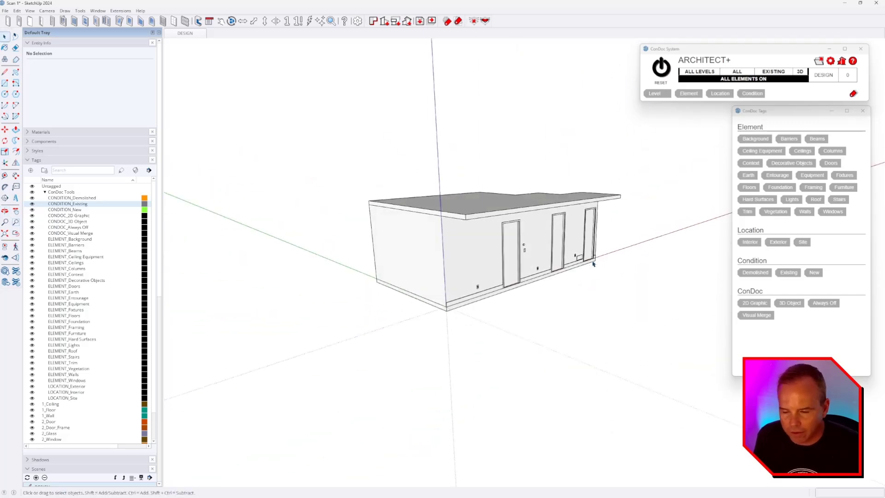
middle_click_drag(571, 287, 571, 302)
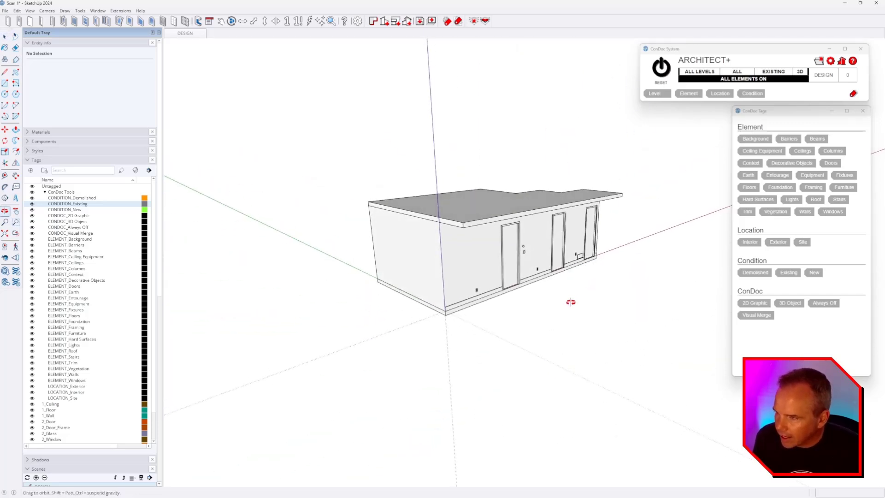
scroll(502, 215, "up", 3)
middle_click_drag(502, 215, 467, 269)
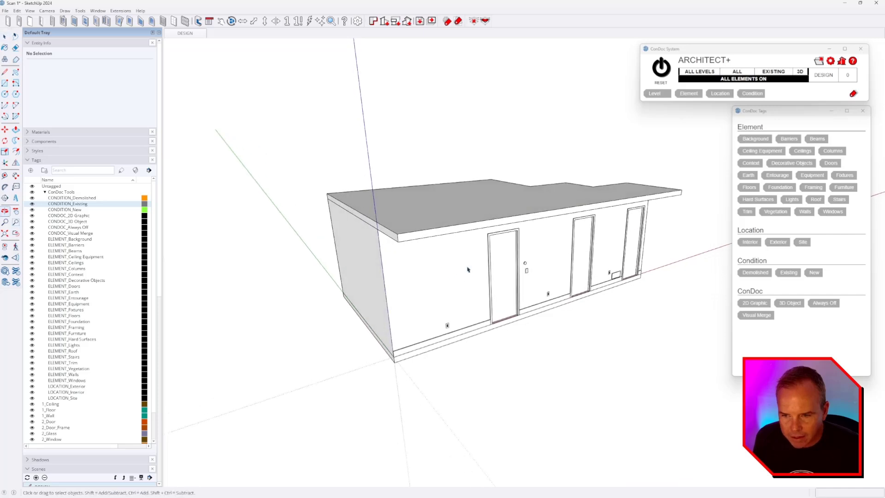
Check the element, location and condition tags assigned to the ceiling, walls and other building groups.
left_click(461, 221)
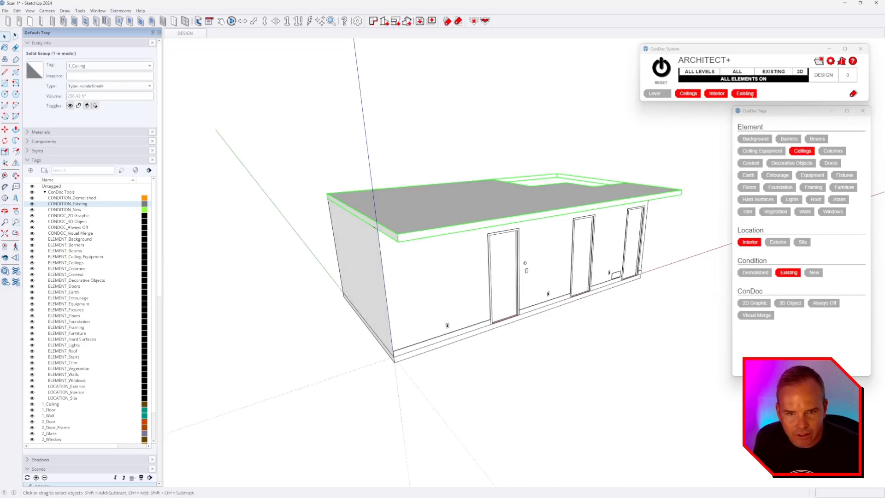
left_click(591, 238)
left_click(552, 262)
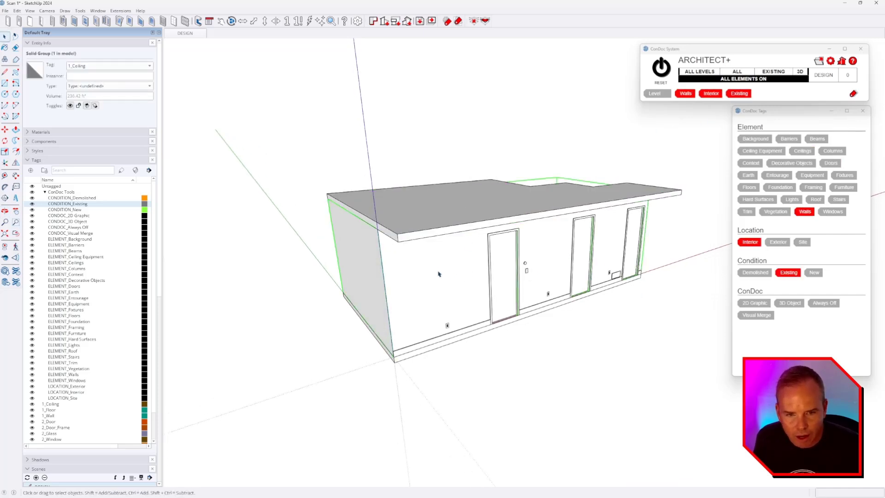
left_click(447, 195)
left_click(562, 297)
left_click(494, 338)
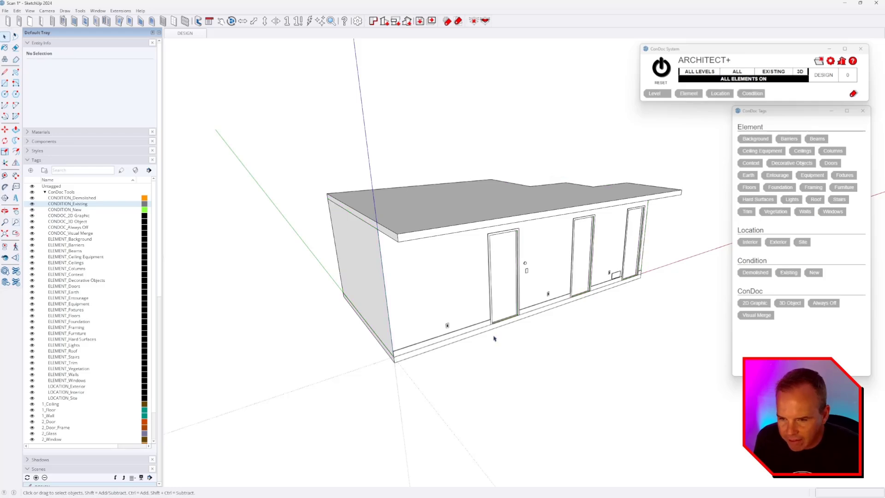